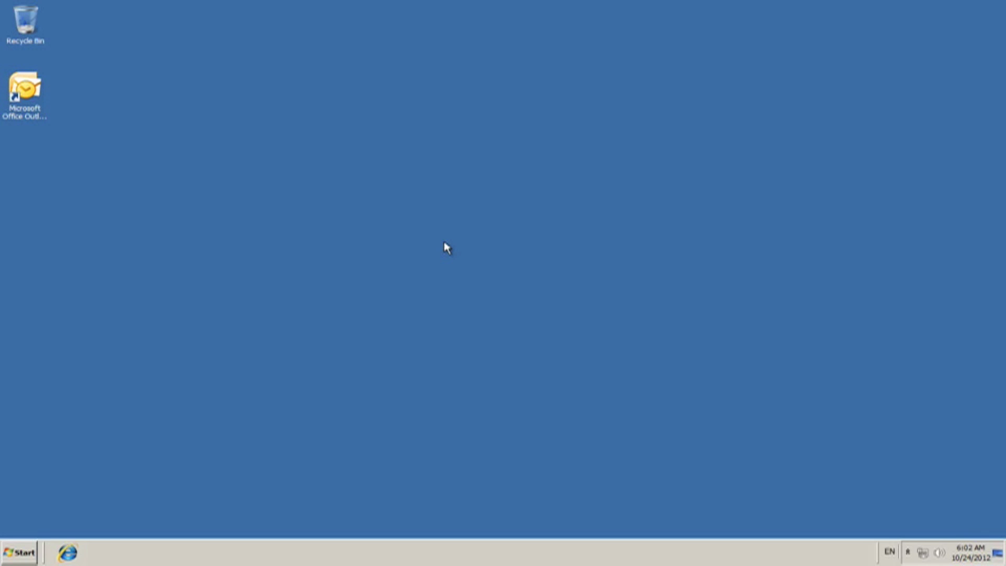
Launch Outlook 2007 from the desktop shortcut and open Tools > Account Settings, showing no e-mail accounts.
left_click(27, 118)
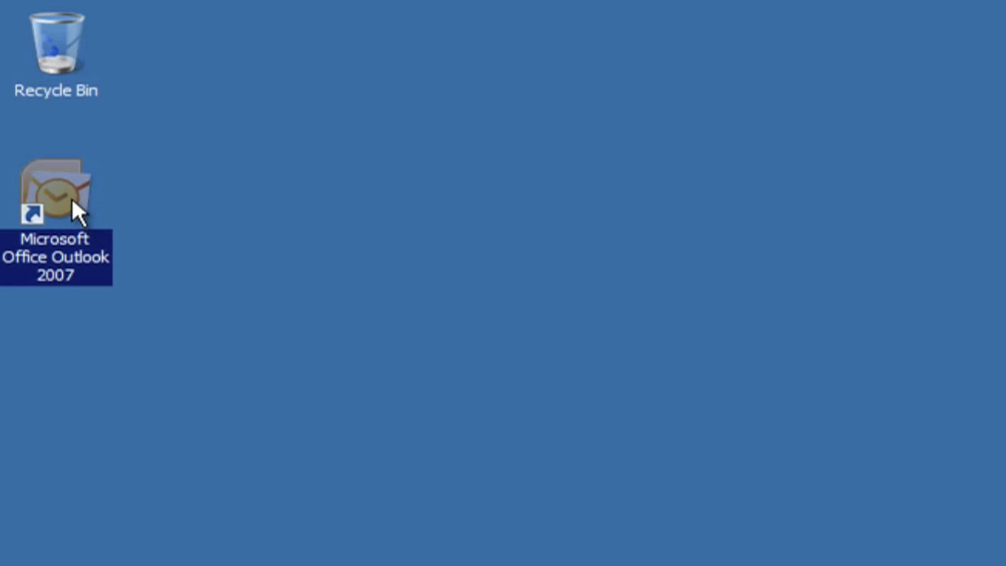
double_click(71, 197)
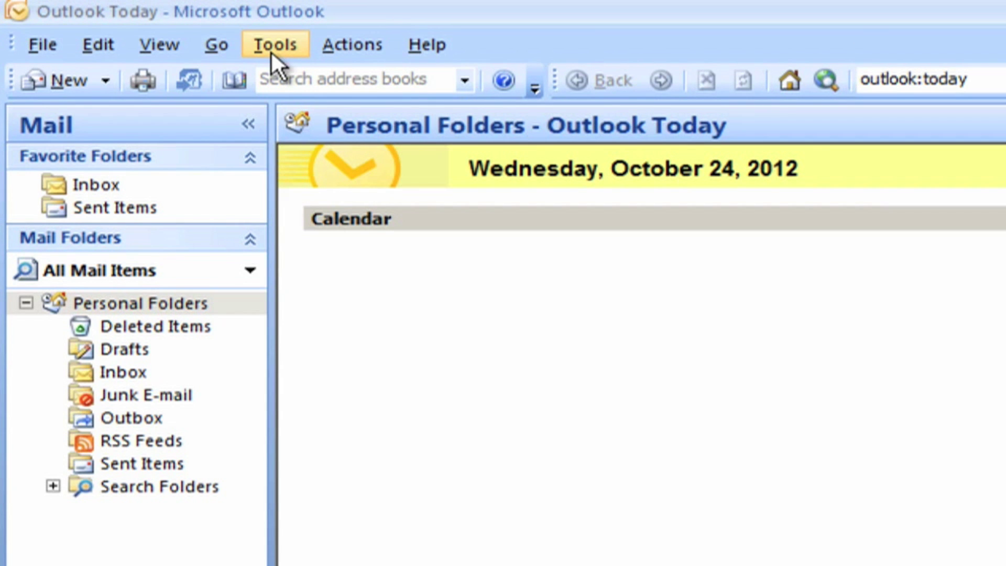
left_click(271, 51)
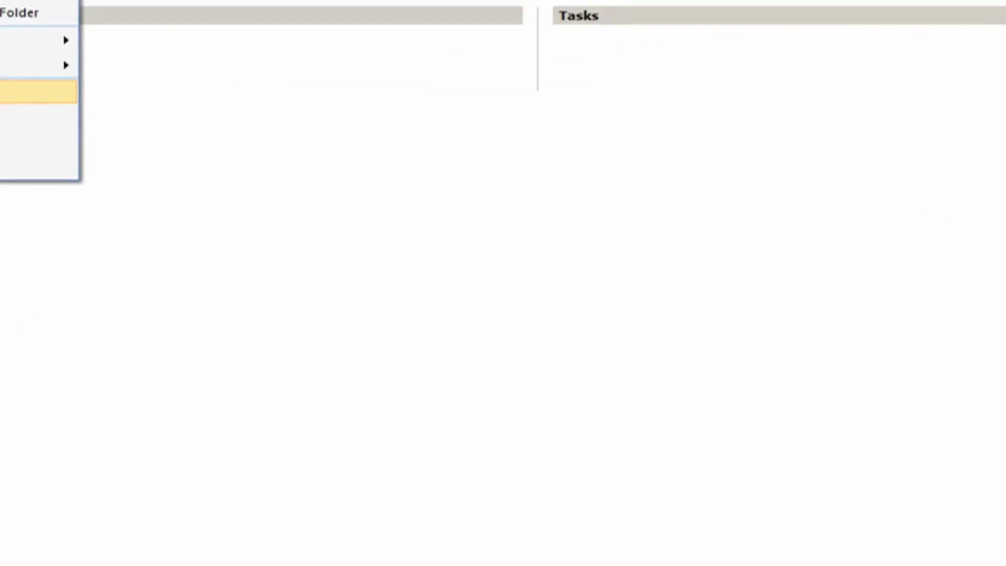
left_click(337, 320)
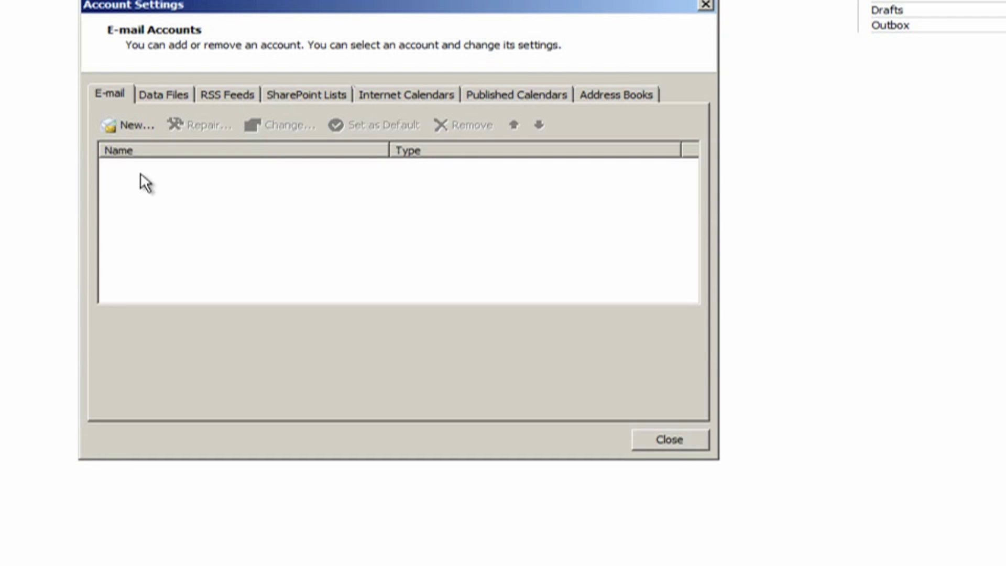
Start a new account with manually configured server settings as Internet E-mail, reaching the POP3 settings form.
left_click(124, 128)
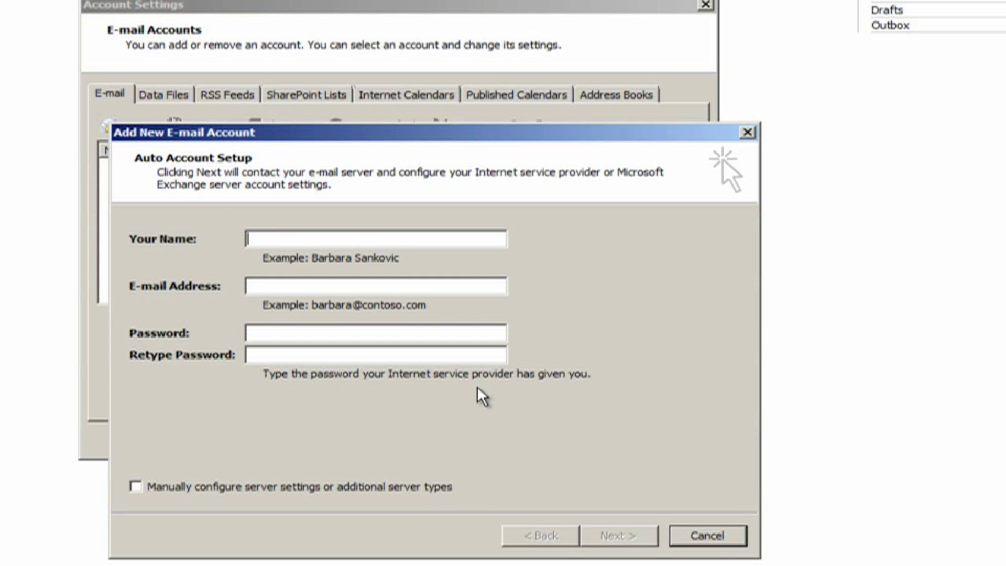
left_click(242, 490)
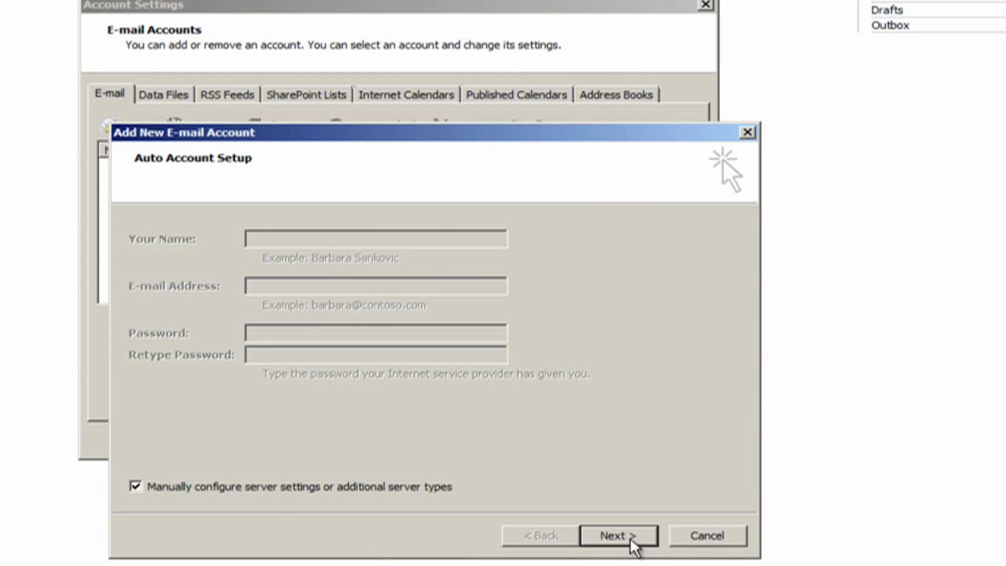
left_click(631, 540)
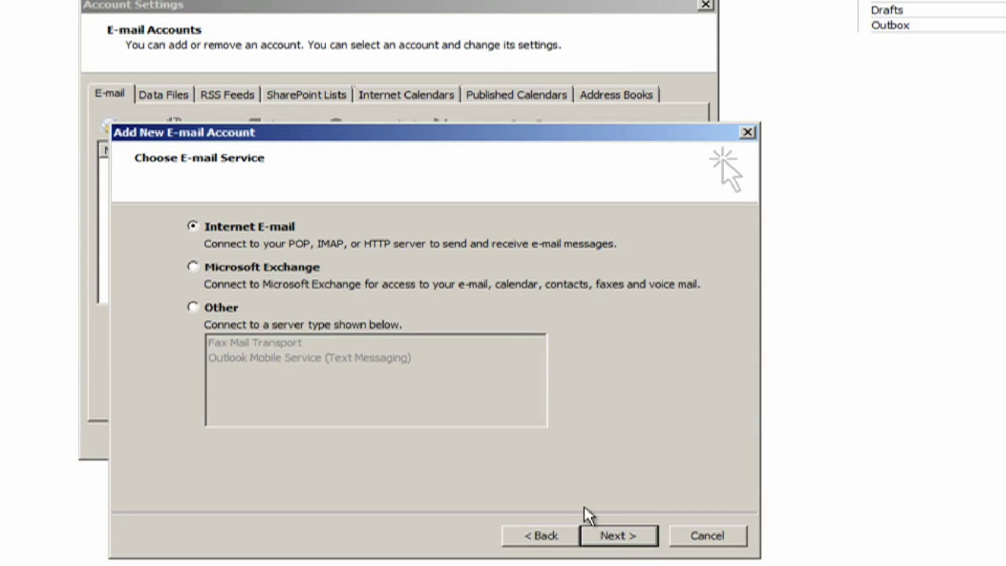
left_click(621, 540)
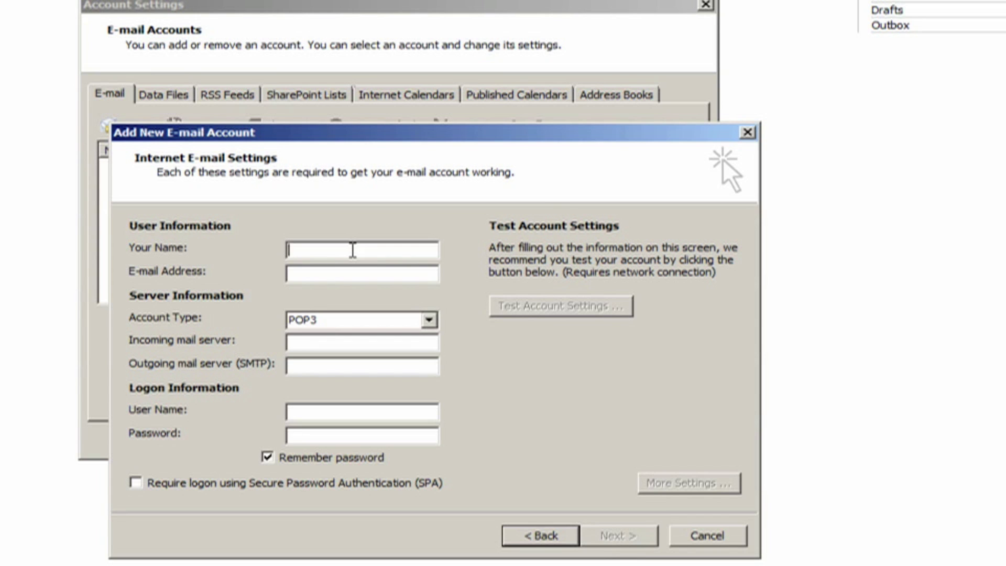
Enter 'My Test Email' as the account name and fill in the account's e-mail address.
type("My Te")
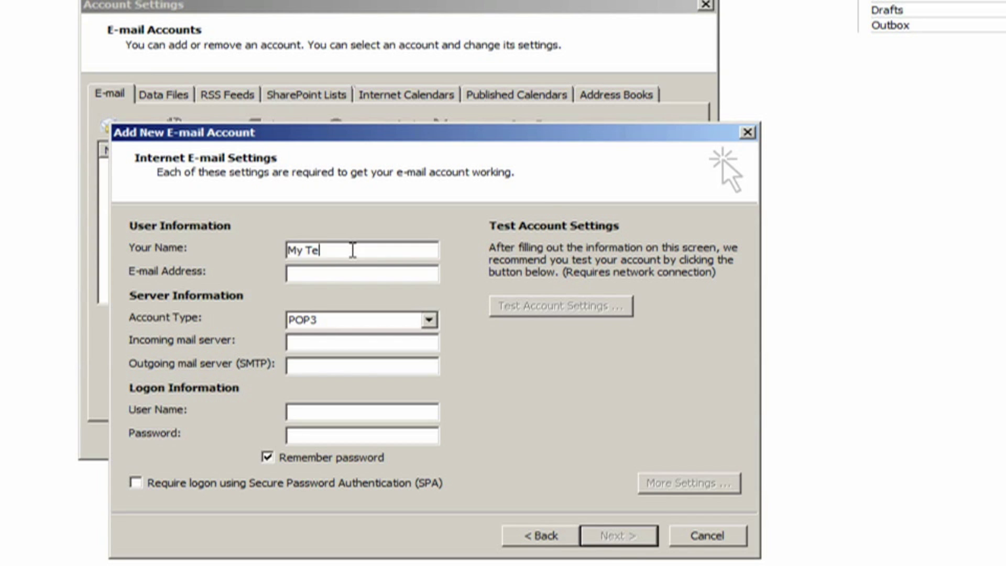
type("st Email")
key("Tab")
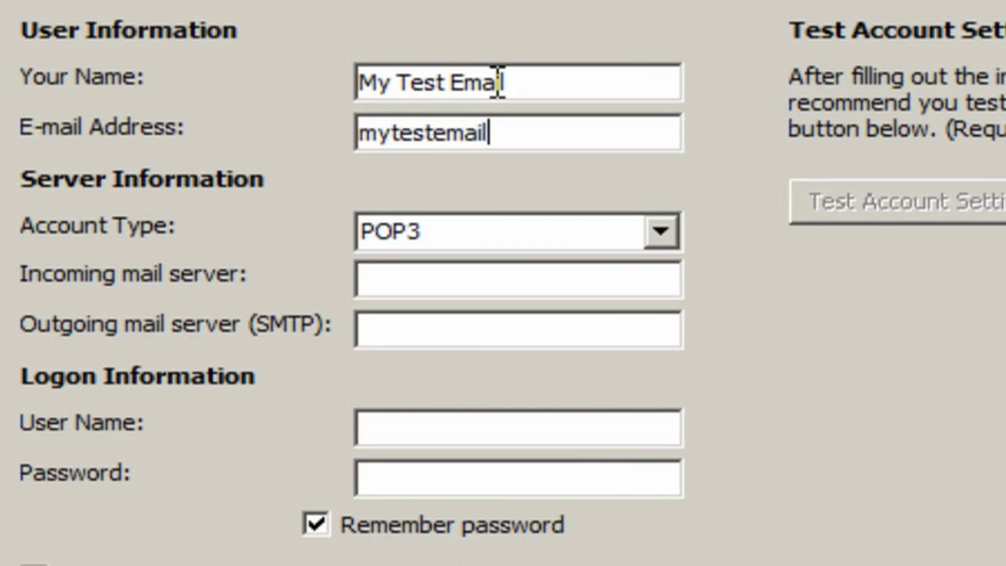
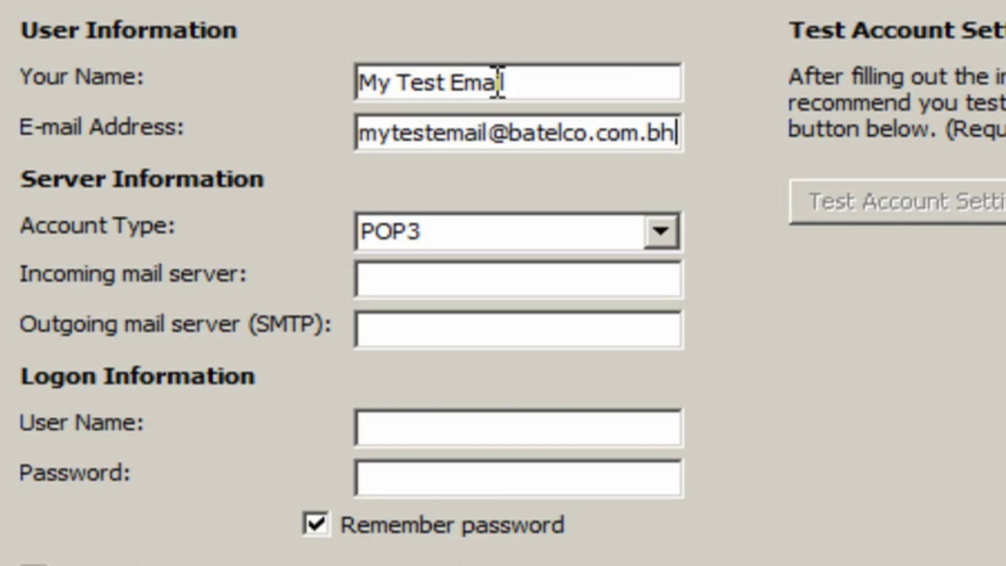
Set mail.batelco.com.bh as both incoming and outgoing server and enter the account password.
left_click(461, 273)
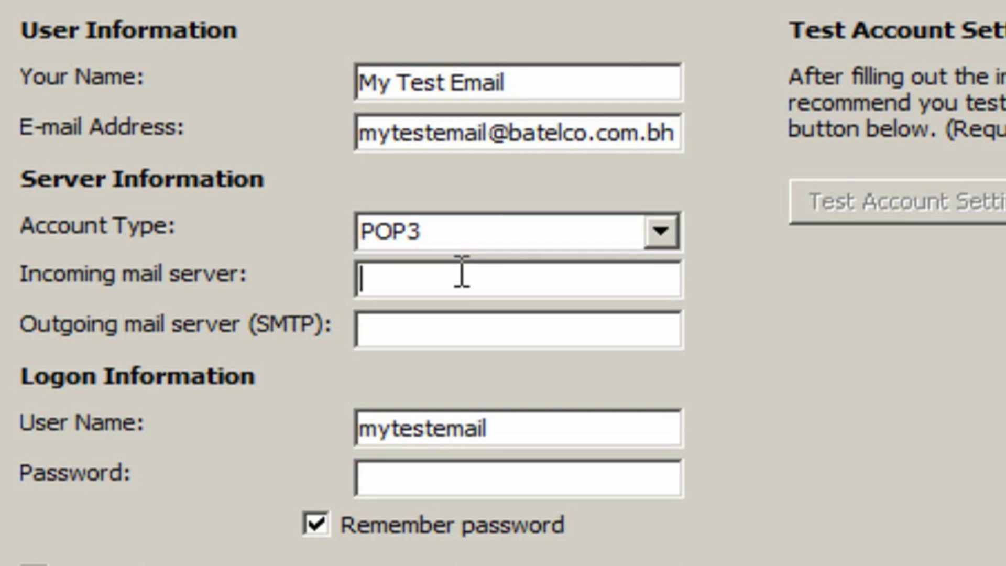
type("mail.b")
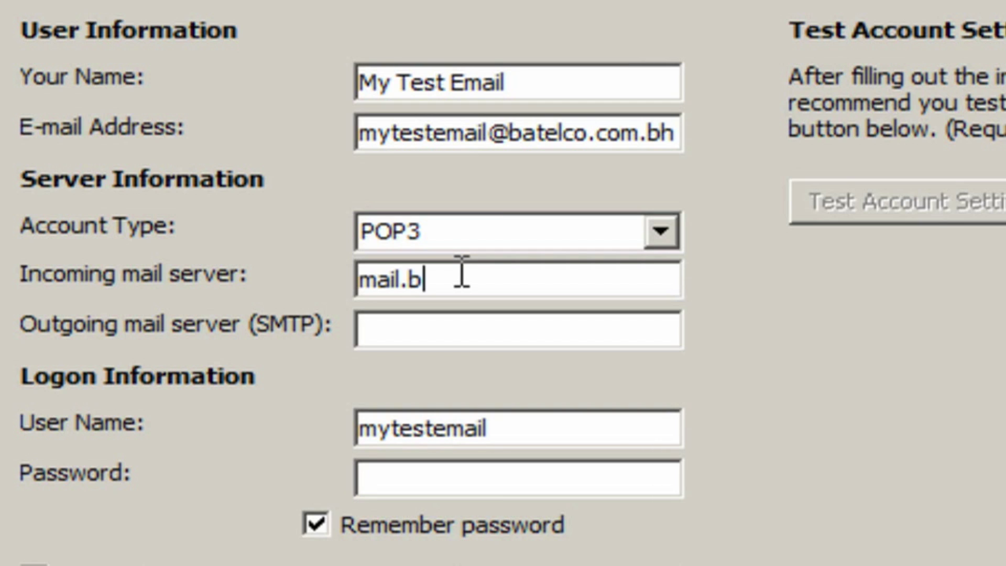
type("atelco.co")
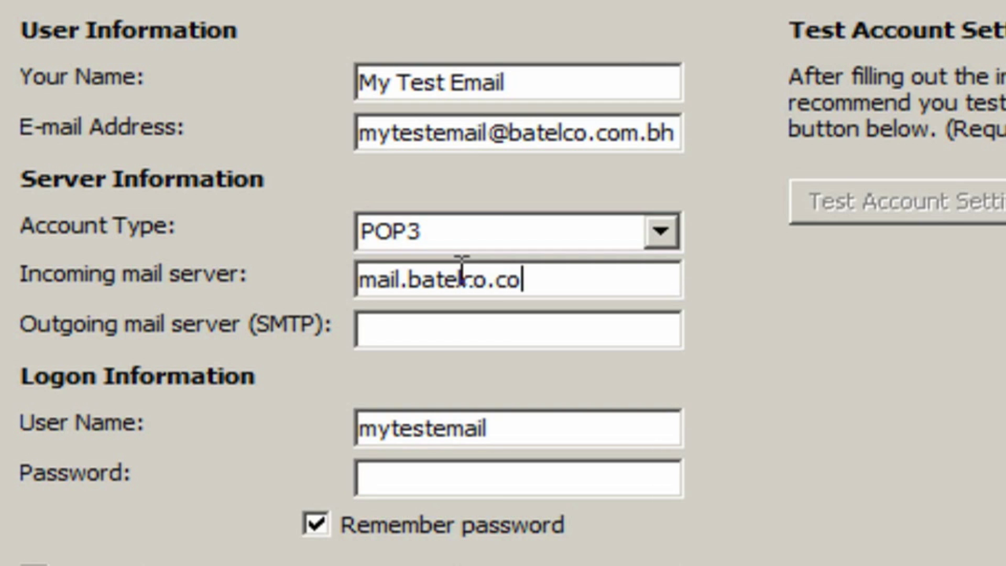
type("m.bh")
key("Tab")
type("ma")
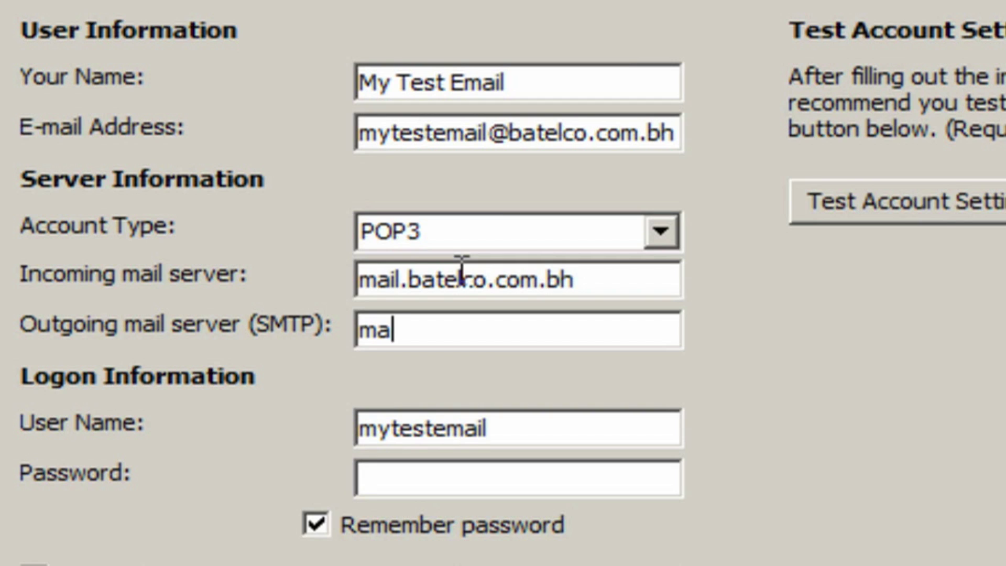
type("il.batelc")
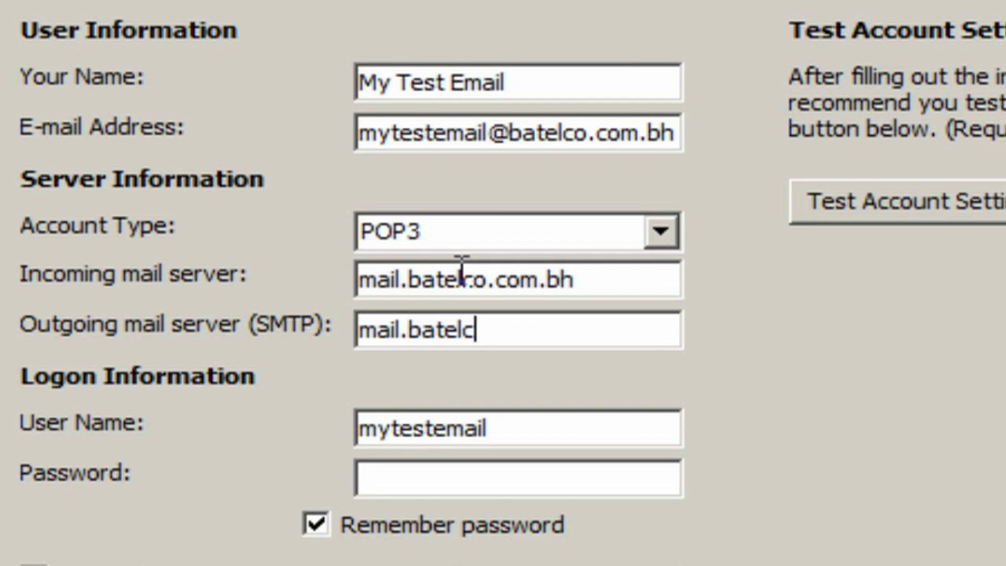
type("o.com.bh")
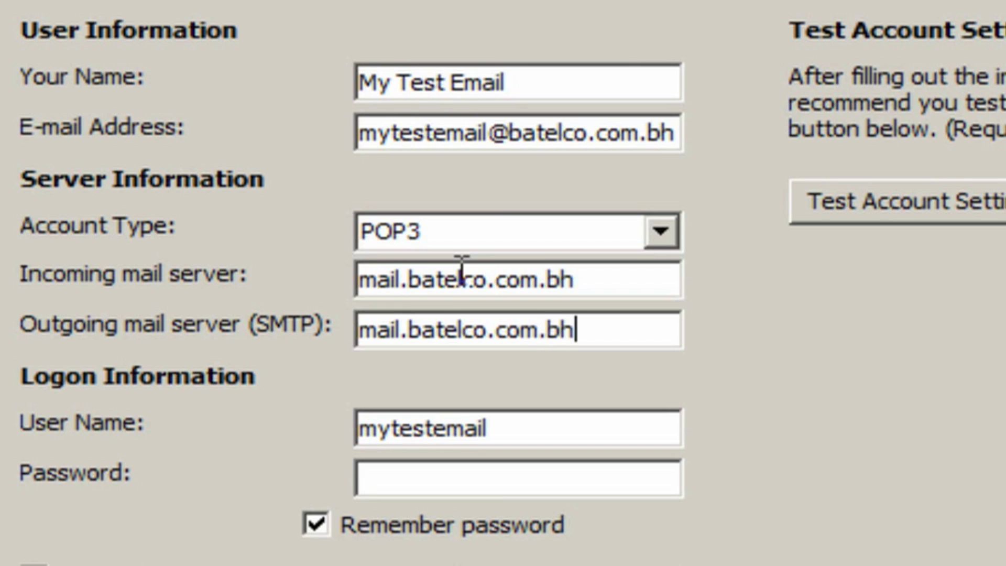
left_click(448, 478)
type("********")
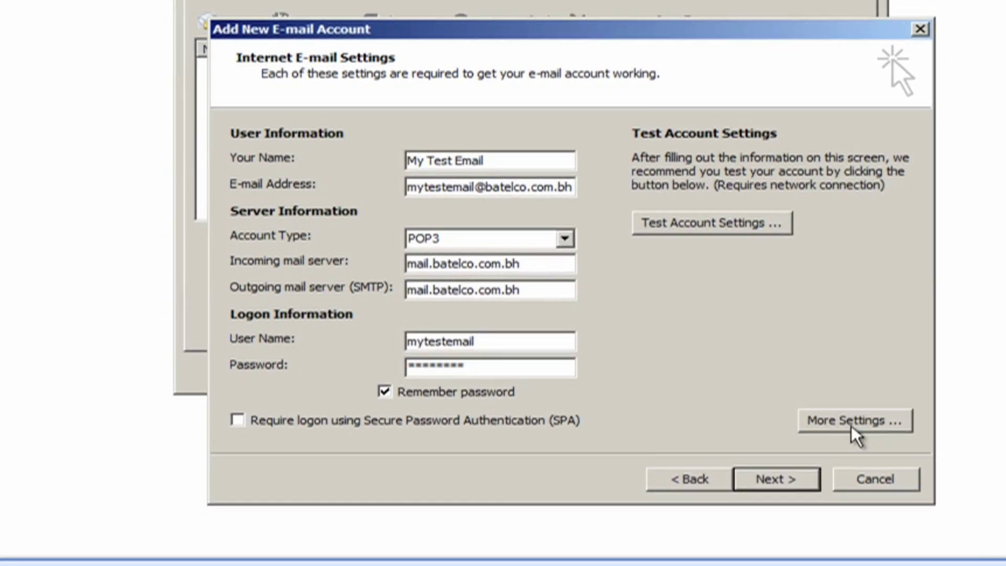
In More Settings, require outgoing SMTP authentication and set incoming port 110 with outgoing port 25.
left_click(749, 474)
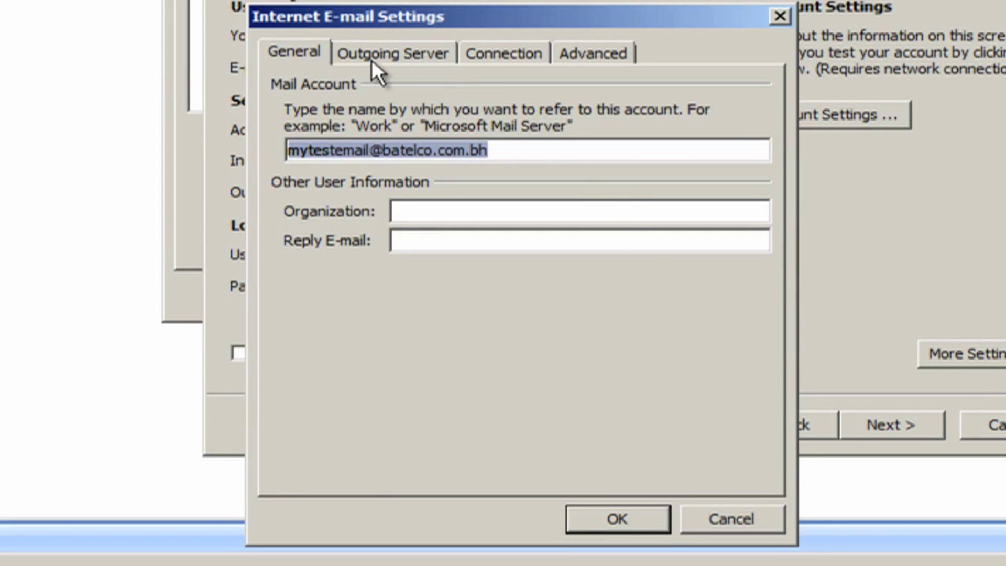
left_click(394, 58)
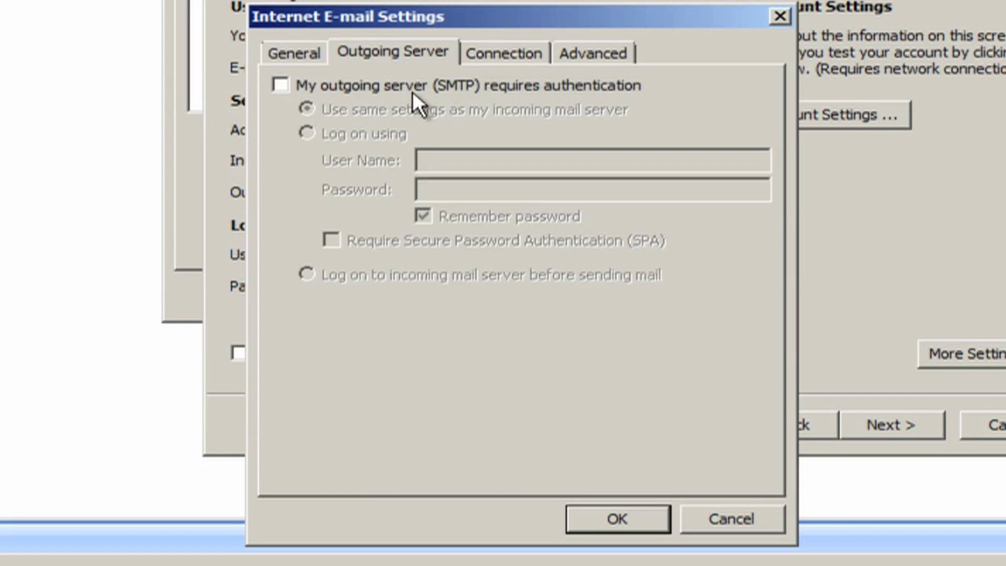
left_click(341, 87)
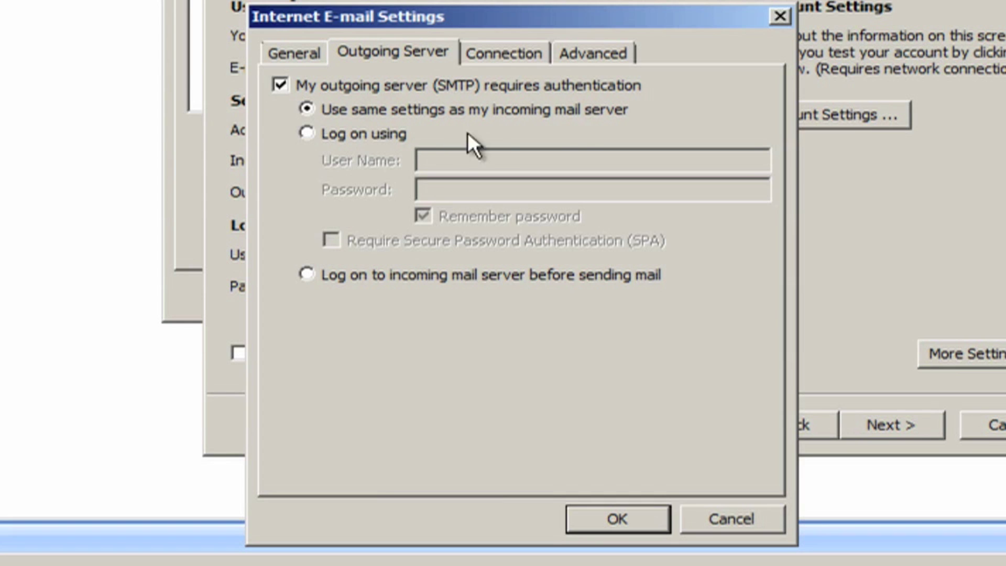
left_click(581, 61)
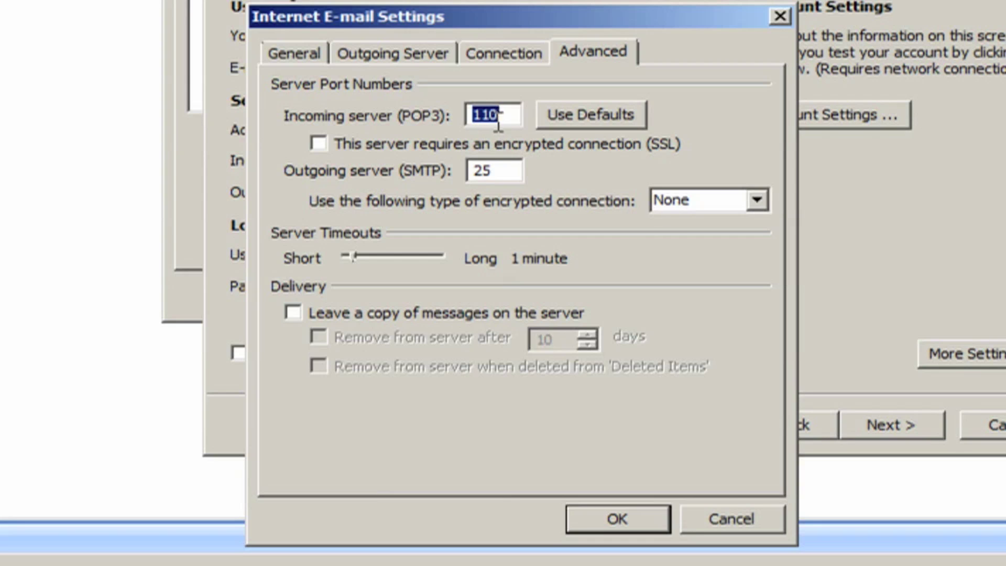
type("110")
Confirm the extra settings, finish the new account wizard, close Account Settings and exit Outlook.
left_click(617, 521)
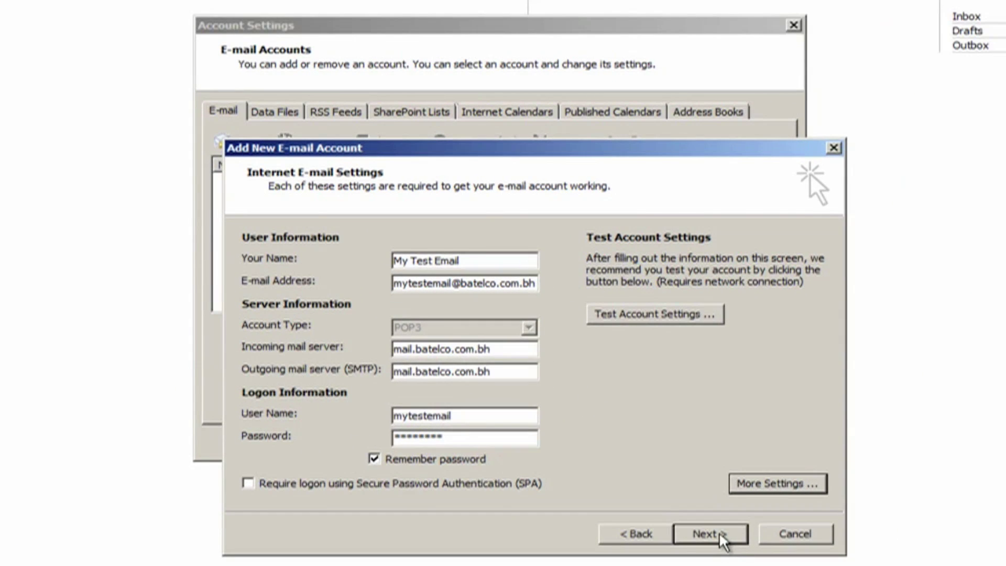
left_click(719, 532)
left_click(712, 539)
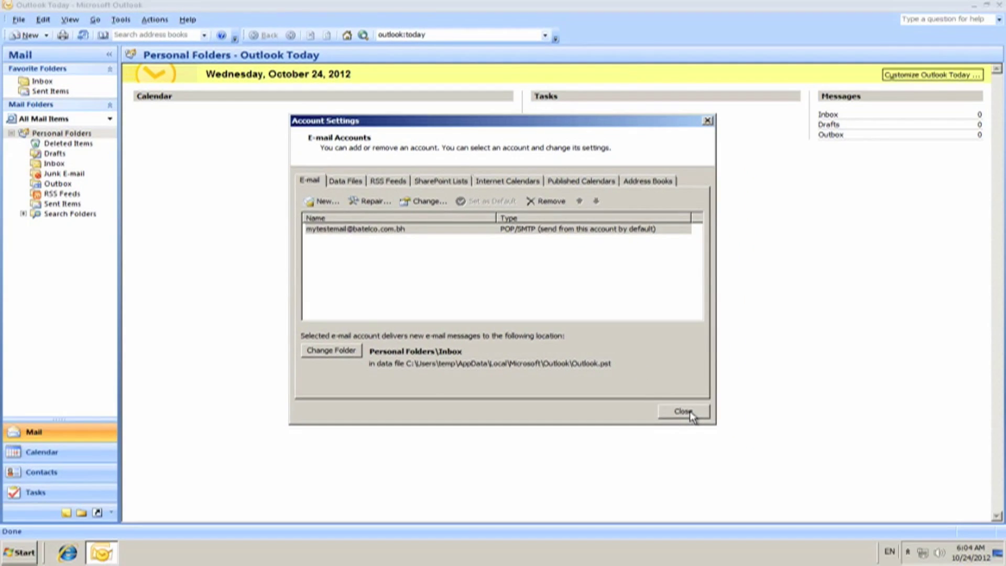
left_click(749, 438)
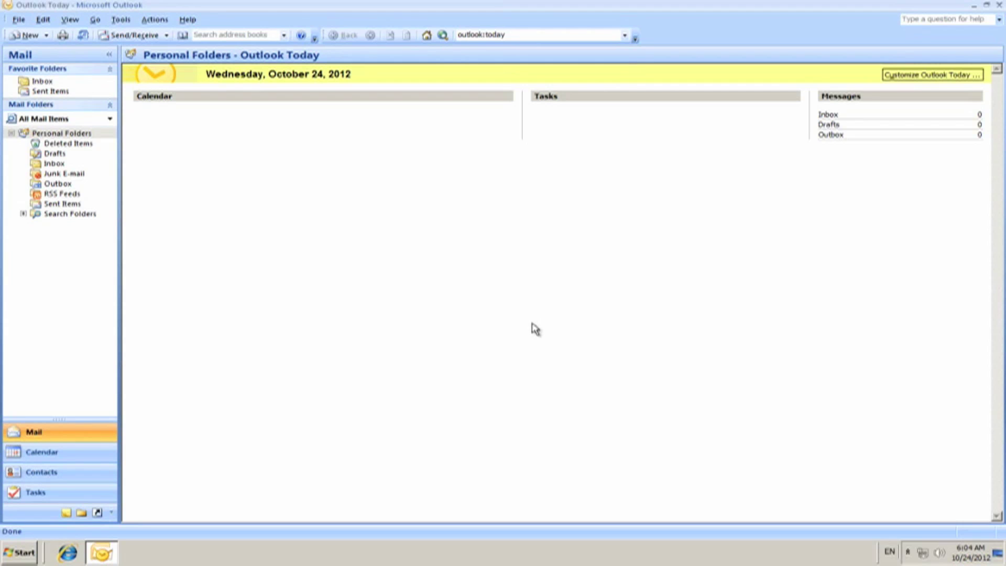
left_click(999, 6)
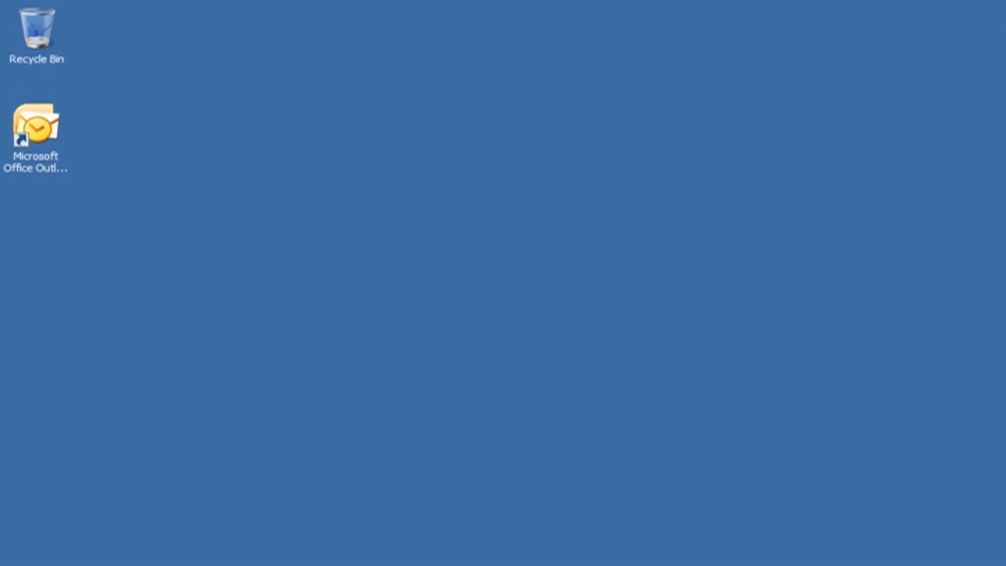
Relaunch Outlook from the desktop shortcut to see the new account's mail.
double_click(52, 213)
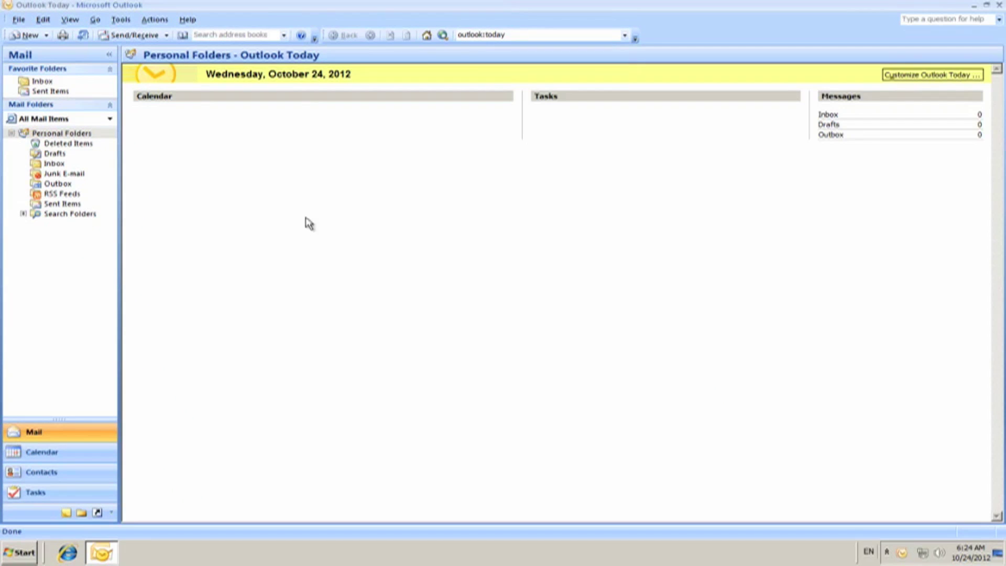